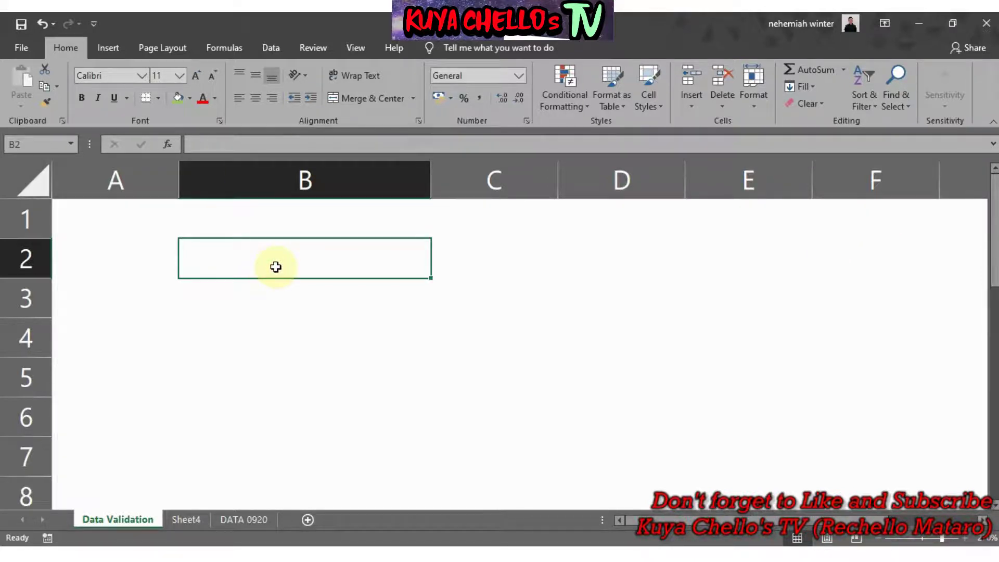
# - Enter the title 'My Top 5 Cat Breed' in B2 and give it a green fill
pyautogui.write('My Top')
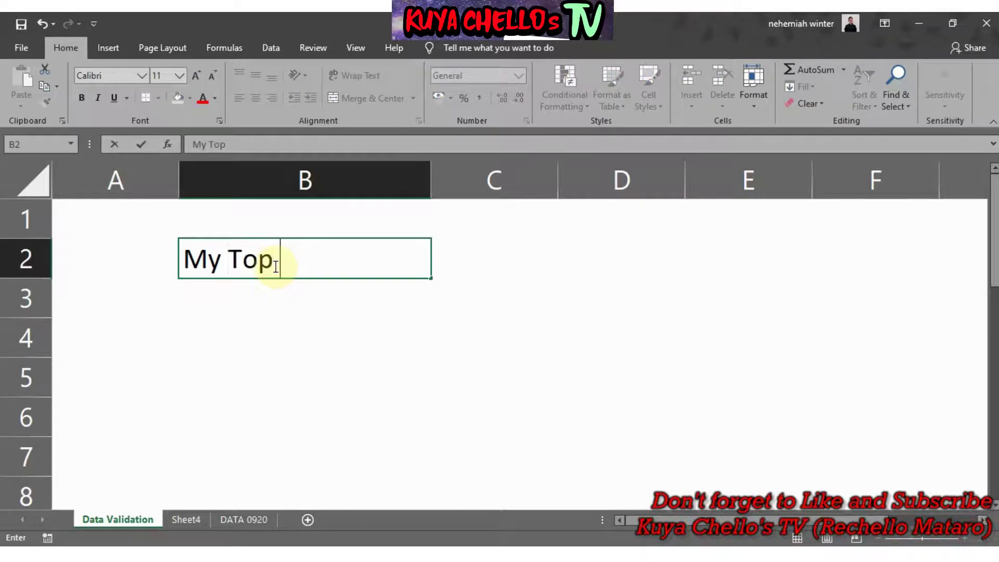
pyautogui.write(' 5 Cat')
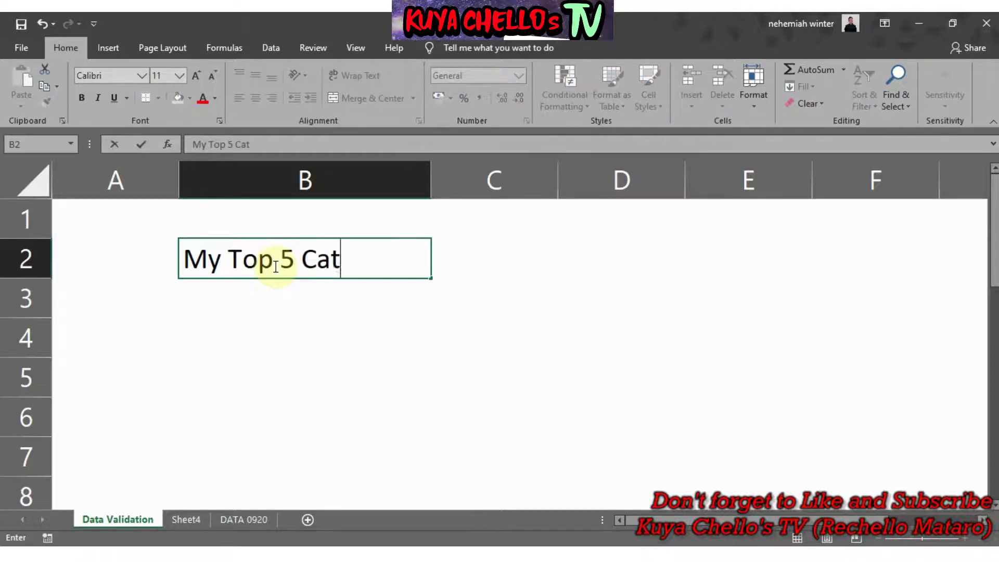
pyautogui.write(' Breed')
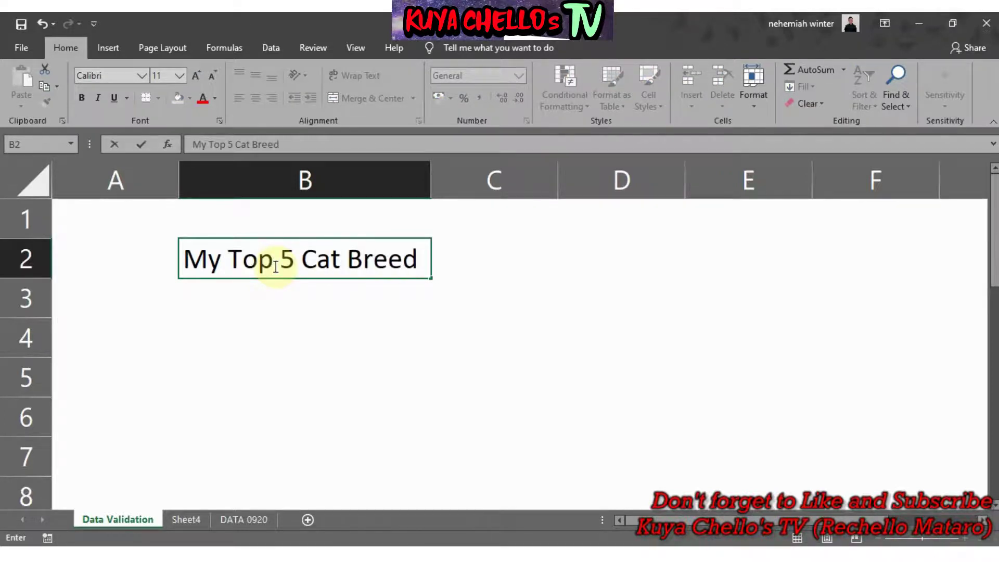
pyautogui.click(599, 308)
pyautogui.click(334, 258)
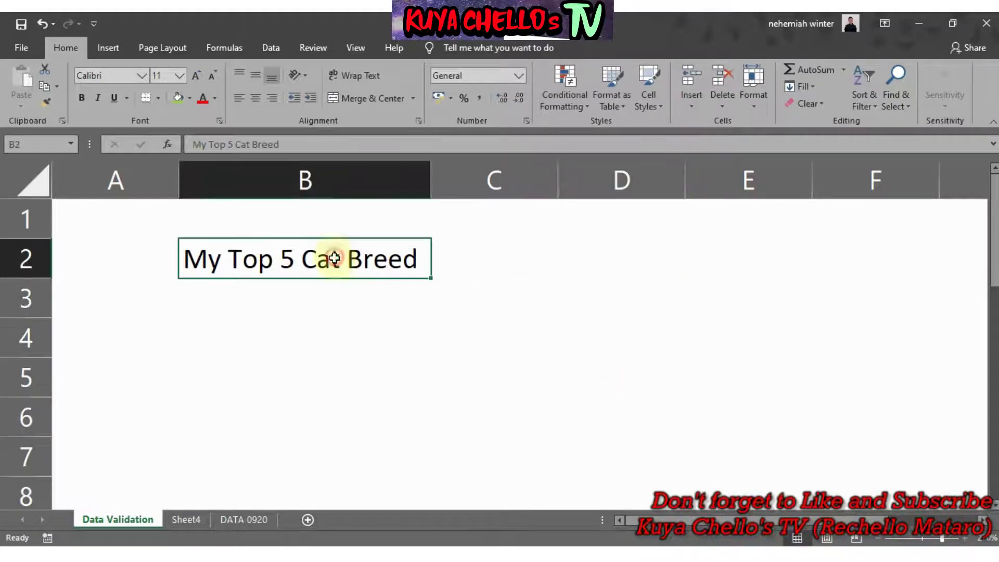
pyautogui.click(179, 98)
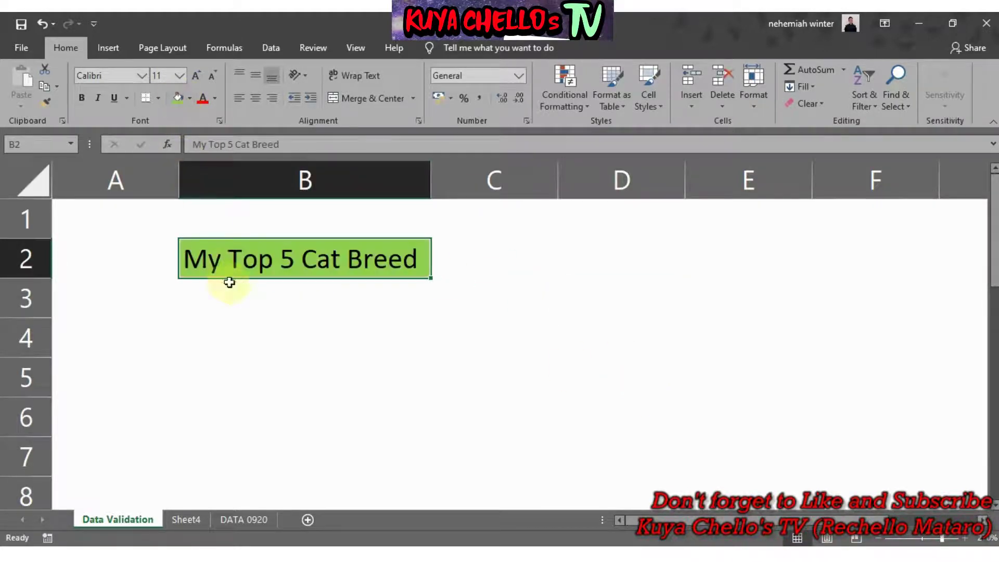
# - Select cell B3, below the title, for the dropdown
pyautogui.click(245, 305)
pyautogui.click(250, 259)
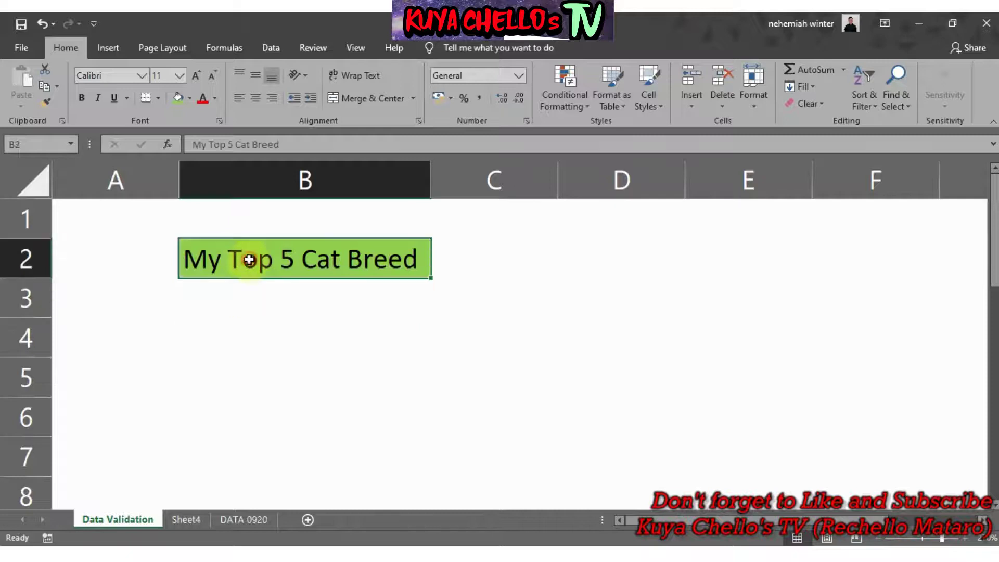
pyautogui.click(250, 297)
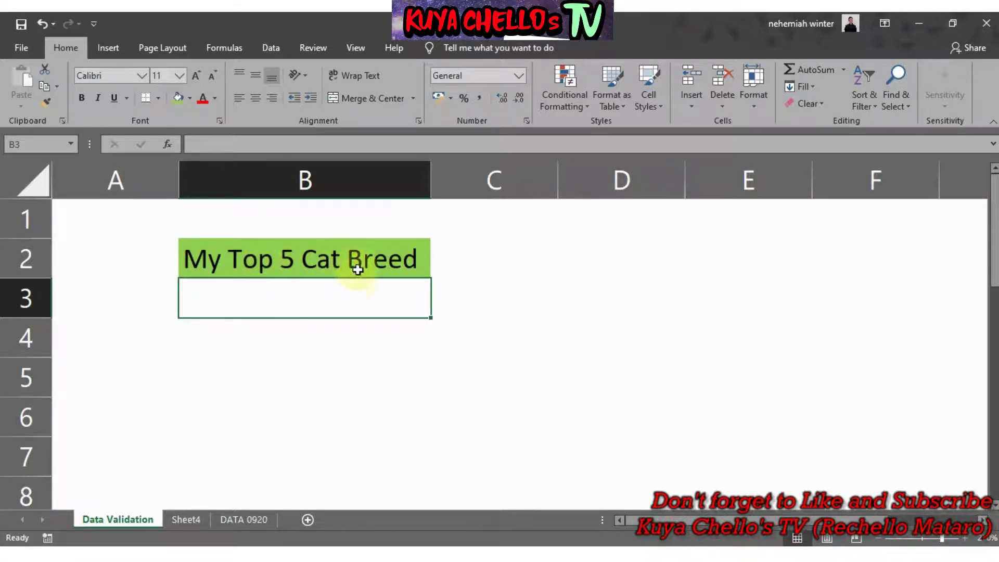
pyautogui.click(305, 297)
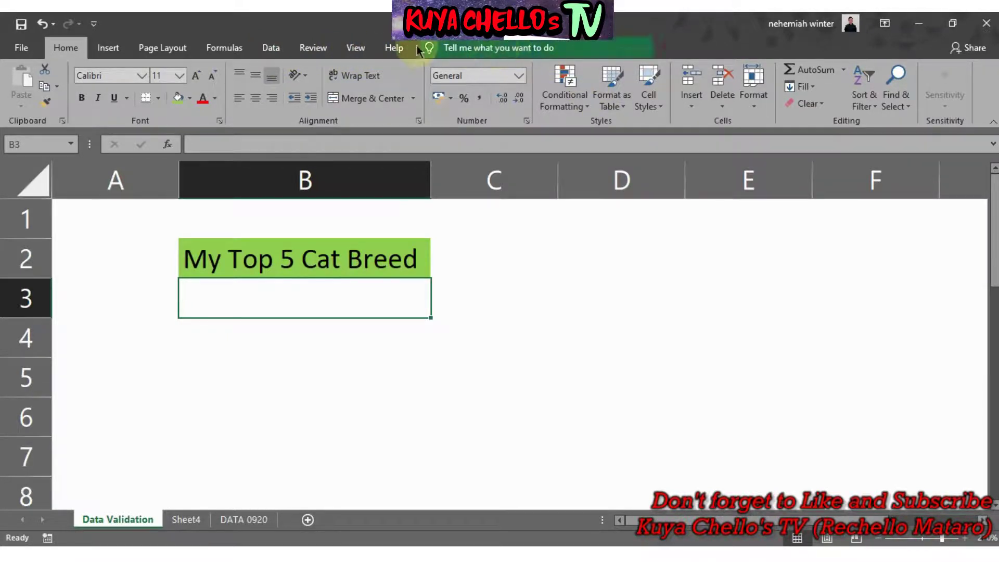
# - Go to the Data ribbon and bring up the Data Validation options for B3
pyautogui.click(270, 48)
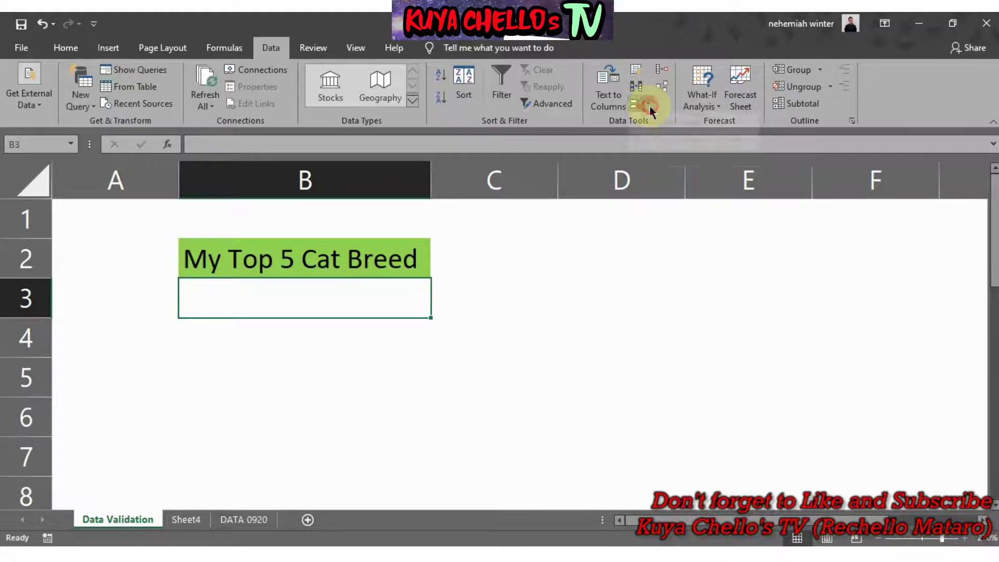
pyautogui.click(649, 107)
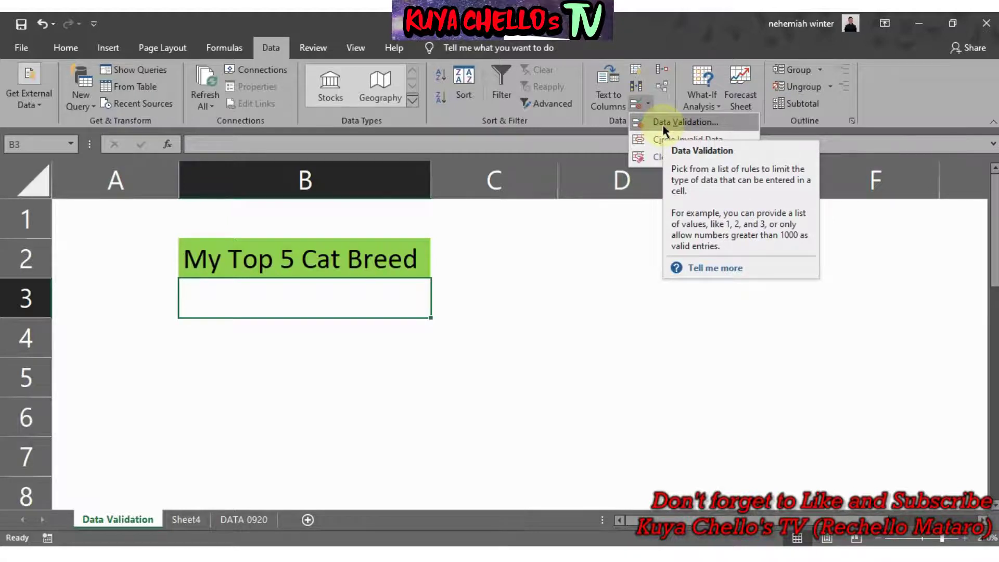
# - Open the Data Validation dialog for B3 and view its Input Message settings
pyautogui.click(662, 125)
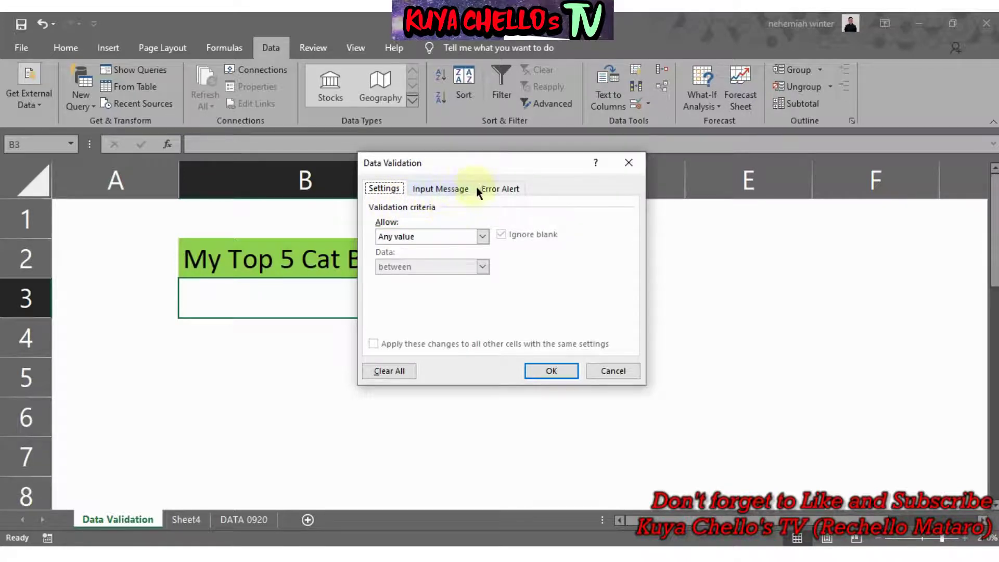
pyautogui.click(437, 189)
# - Review the Error Alert settings, then back on Settings set Allow to List
pyautogui.click(506, 190)
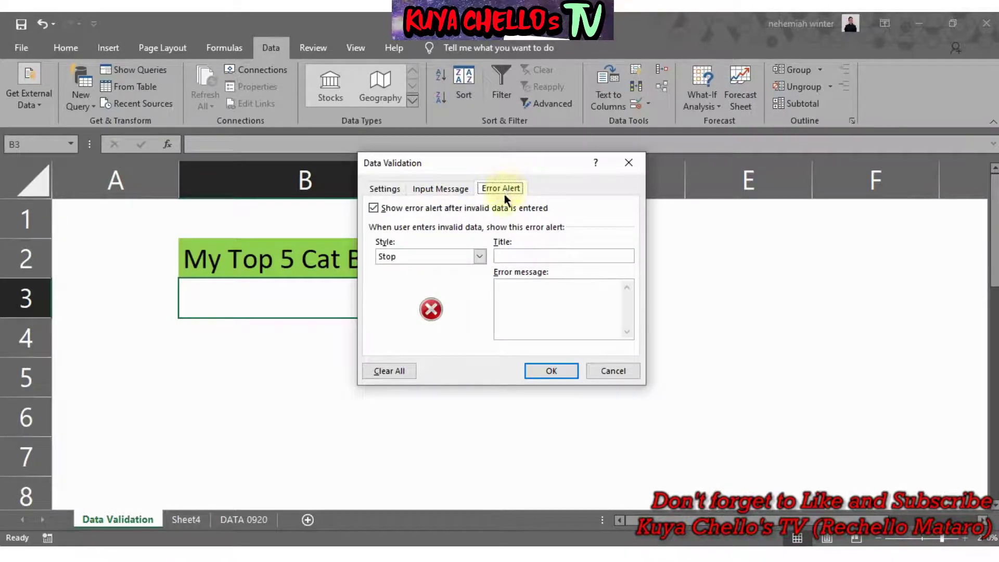
pyautogui.click(383, 189)
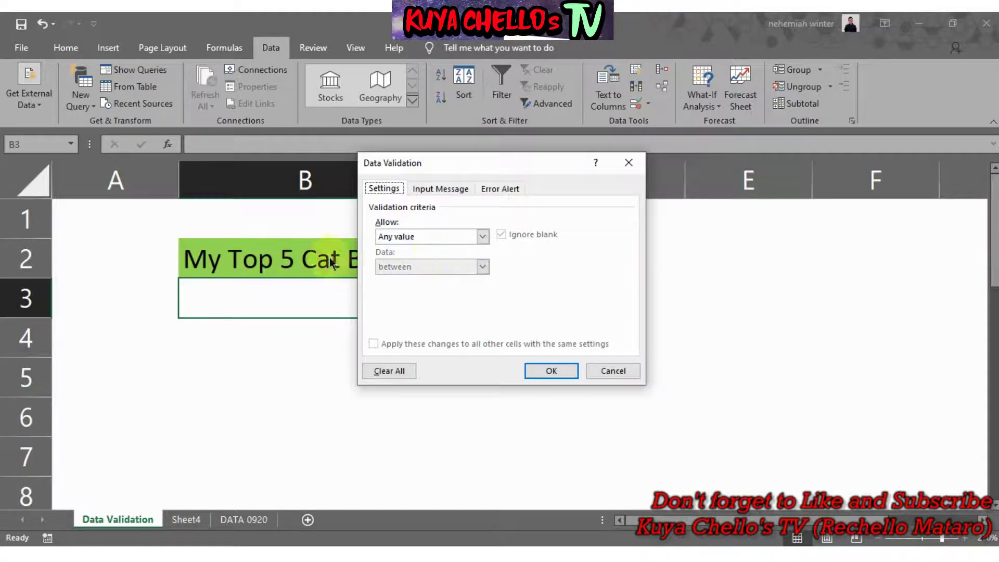
pyautogui.click(482, 238)
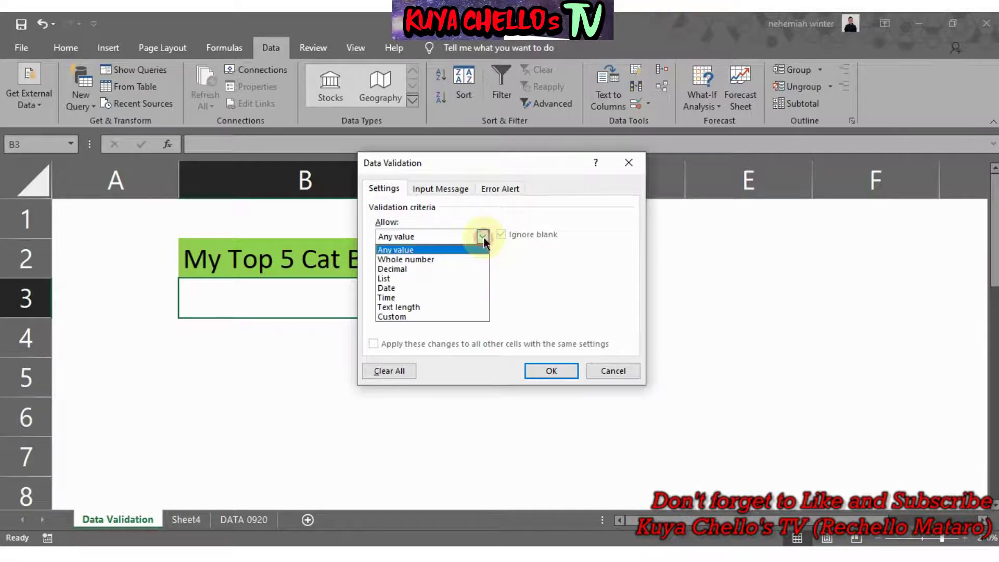
pyautogui.click(396, 280)
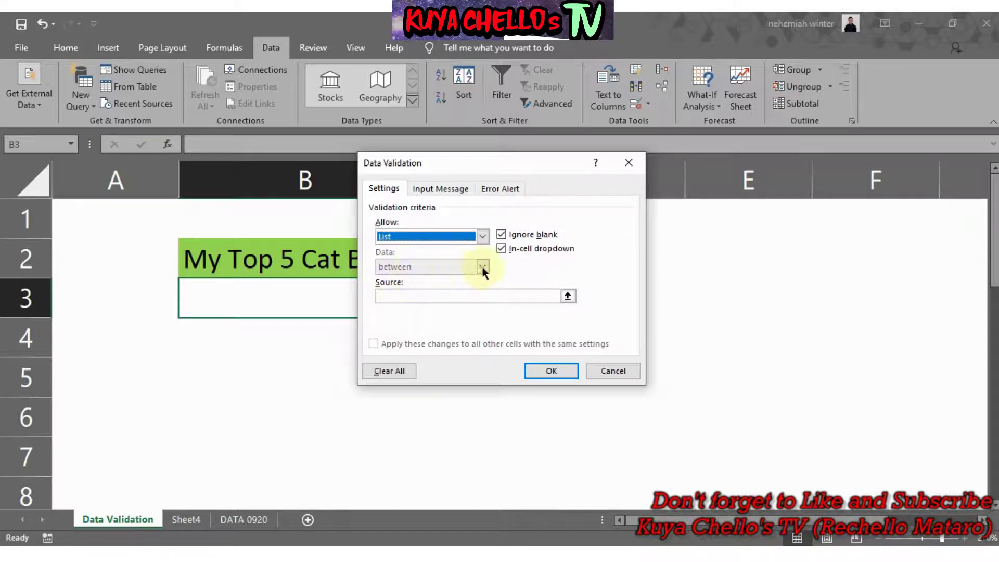
# - Place the cursor in the Source box, keeping In-cell dropdown checked
pyautogui.click(414, 297)
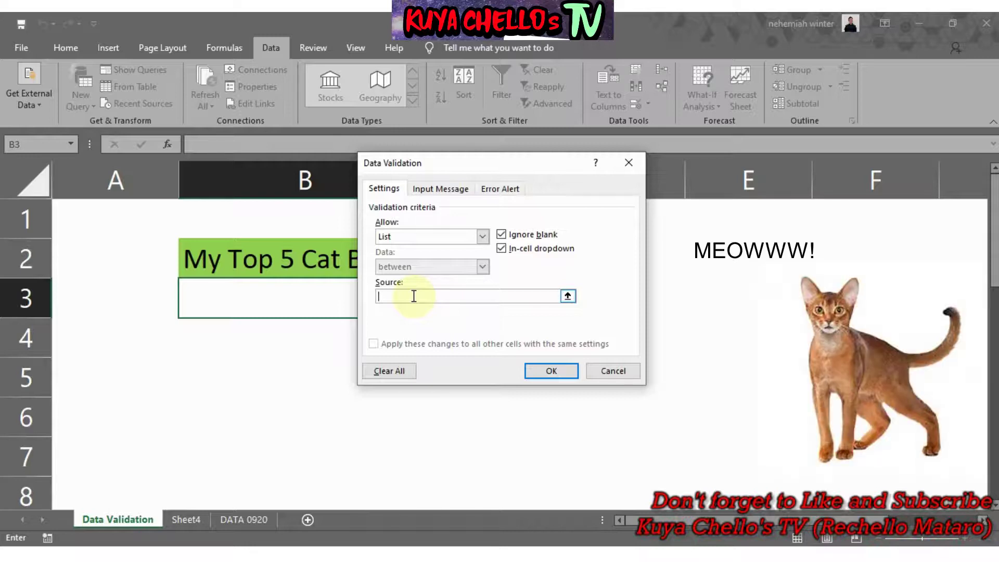
# - Type 'Abyssinian Cat, American Bobtail, British Short' into the Source box, fixing typos
pyautogui.write('Abyssib')
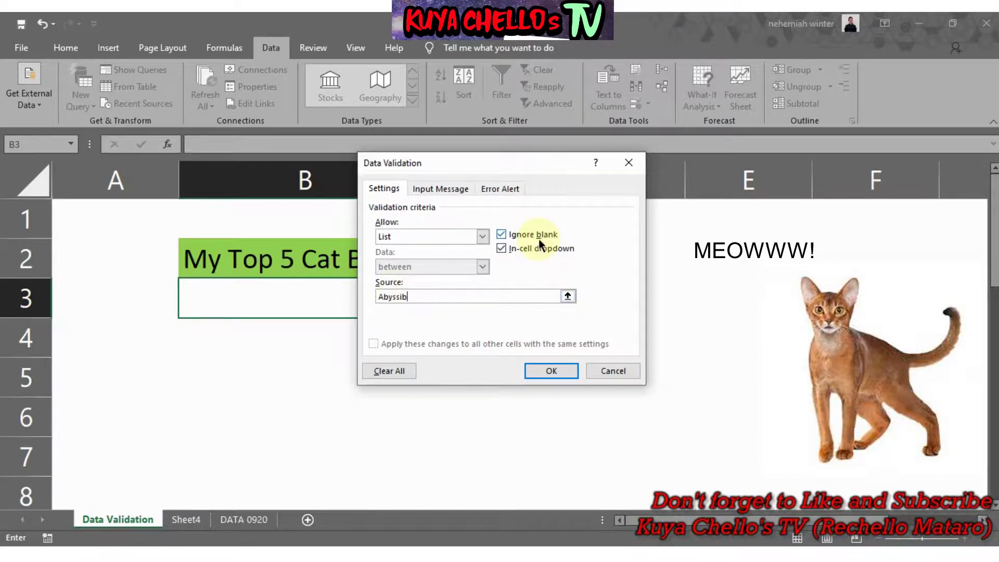
pyautogui.press('BackSpace')
pyautogui.write('nian Cat')
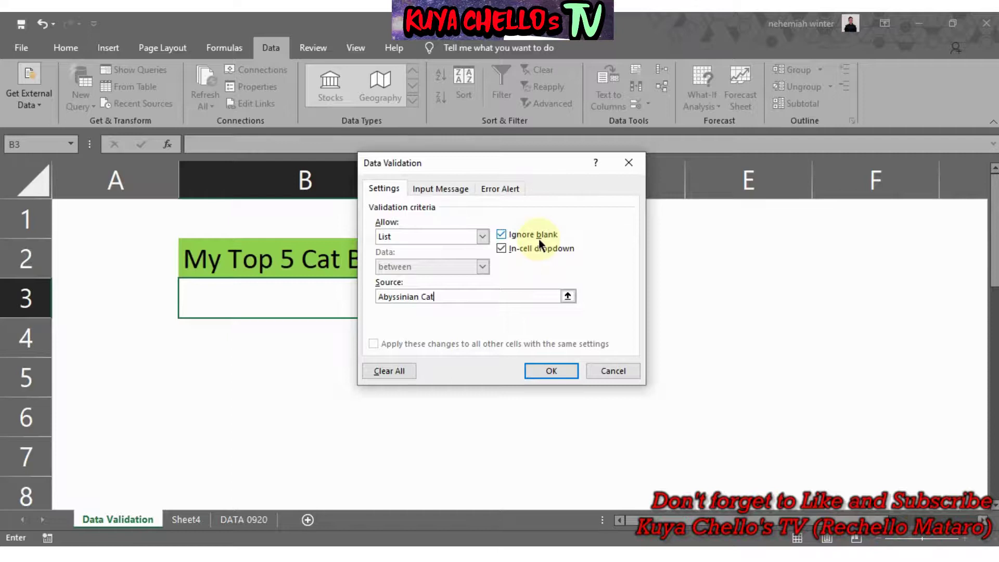
pyautogui.write(',')
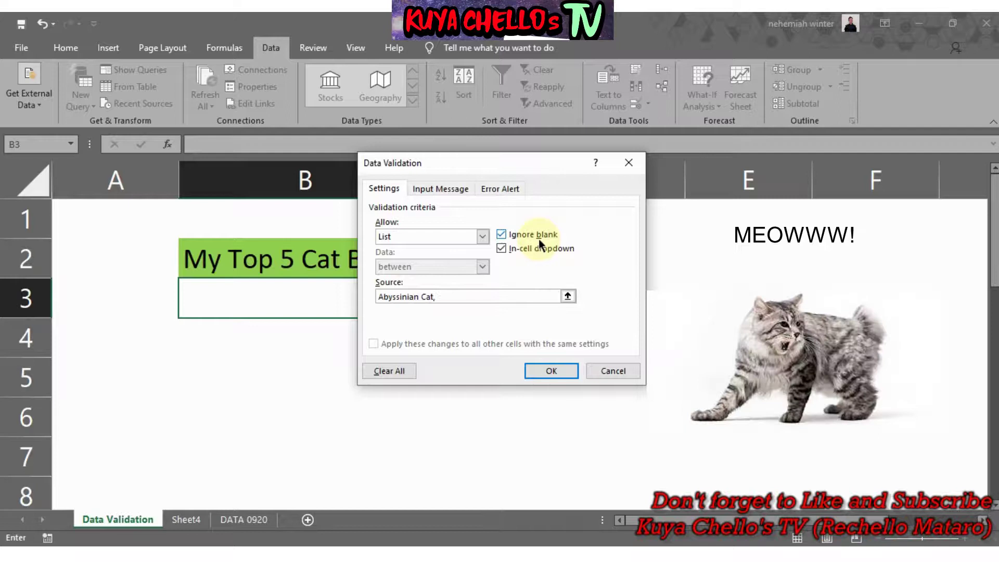
pyautogui.write(' American Bobtail,')
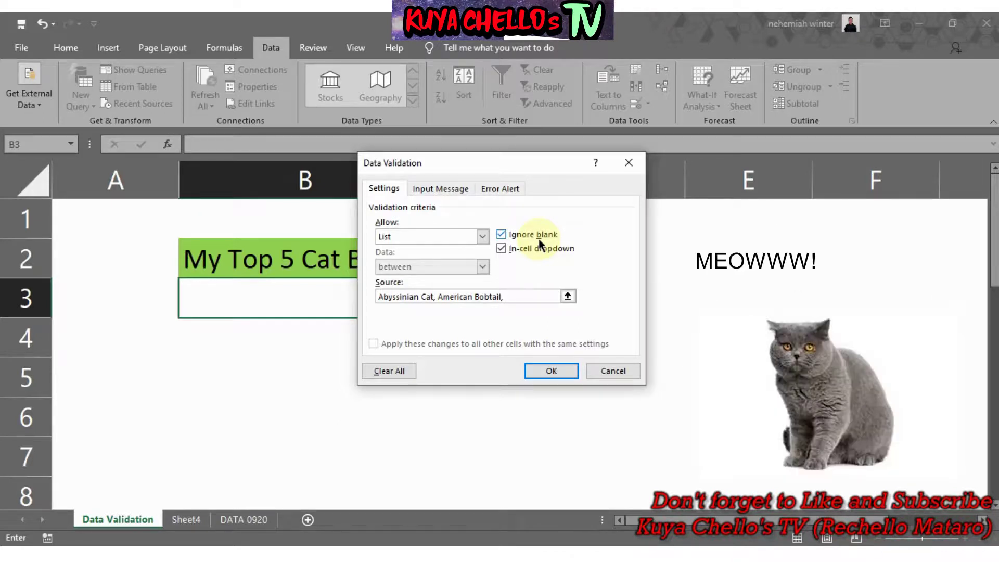
pyautogui.write(' British Shorta')
pyautogui.press('BackSpace')
# - Finish the source with 'British Shorthair Cat, Siberian Cat, Singapura Cat' and confirm it
pyautogui.write('ha')
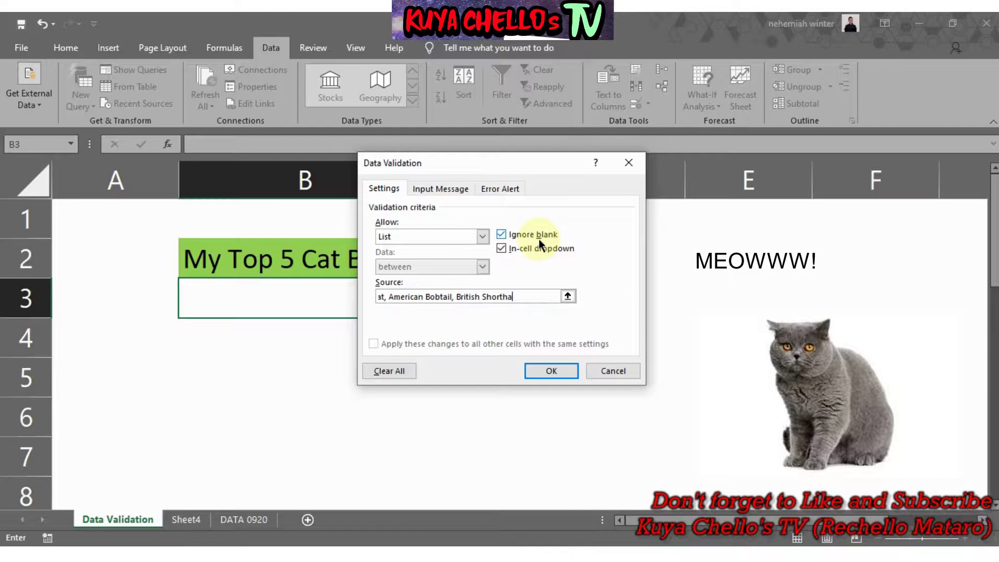
pyautogui.write('ir Cat,')
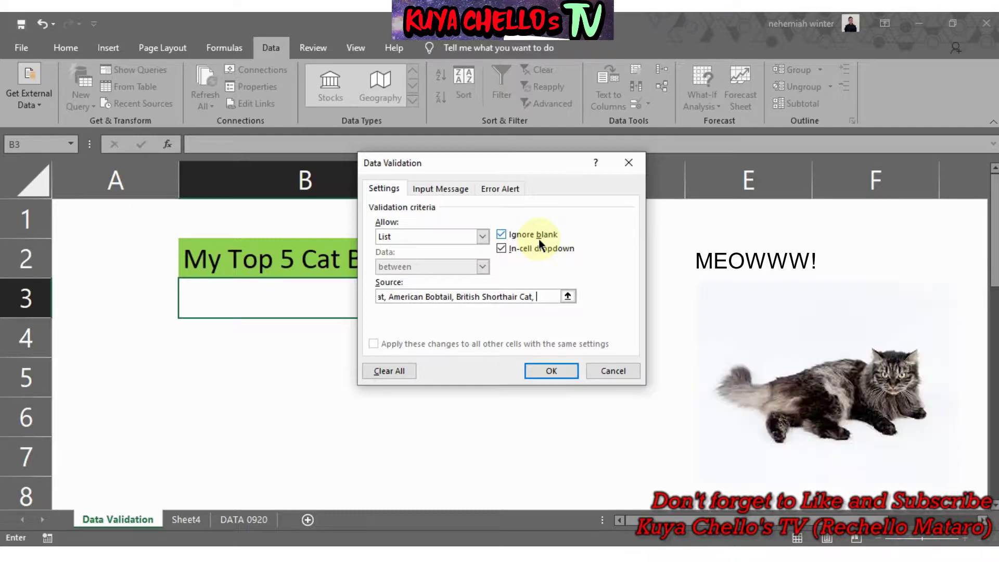
pyautogui.write('Siberian Cat')
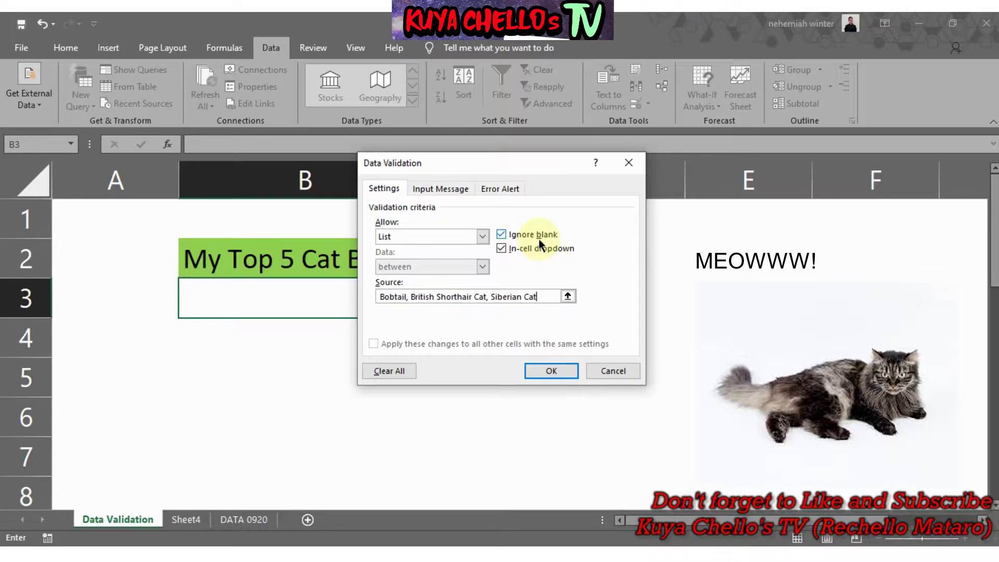
pyautogui.write(', ')
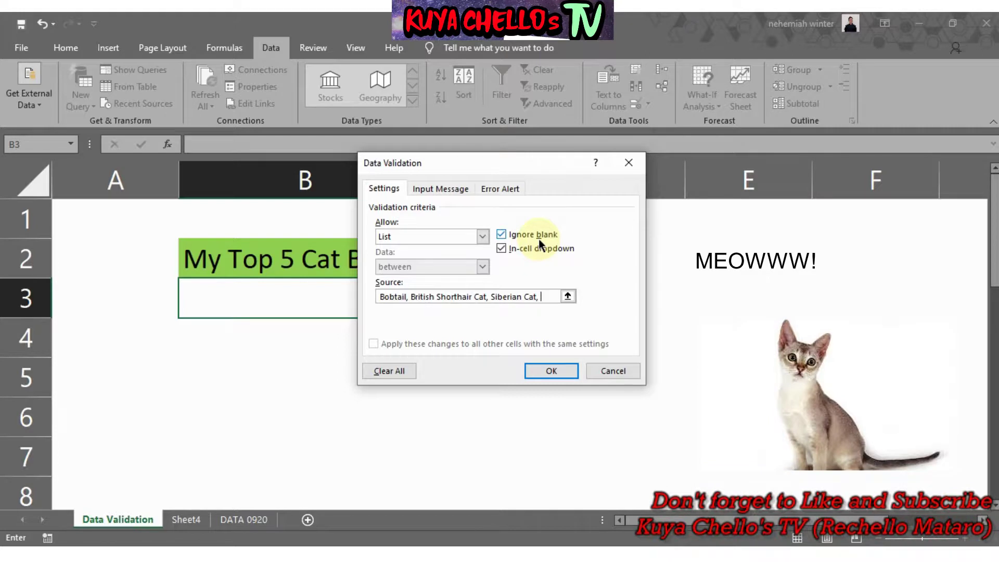
pyautogui.write('Singa')
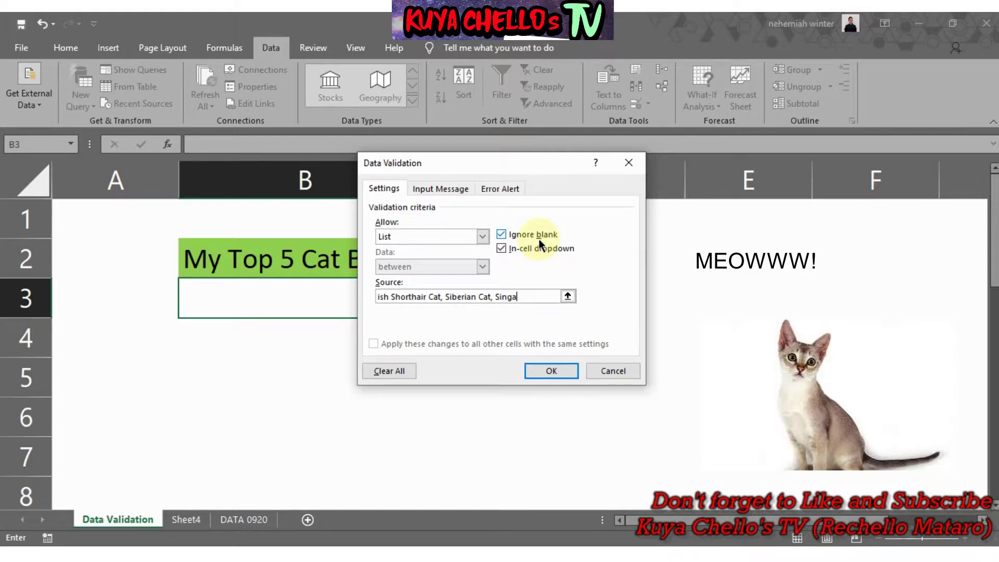
pyautogui.write('pura CAt')
pyautogui.press('BackSpace')
pyautogui.write('at')
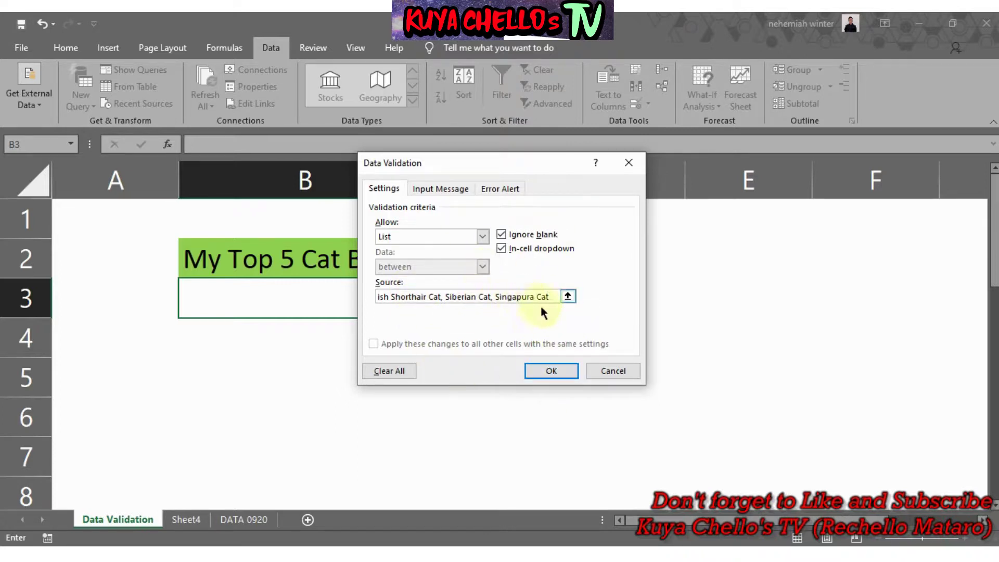
pyautogui.click(538, 370)
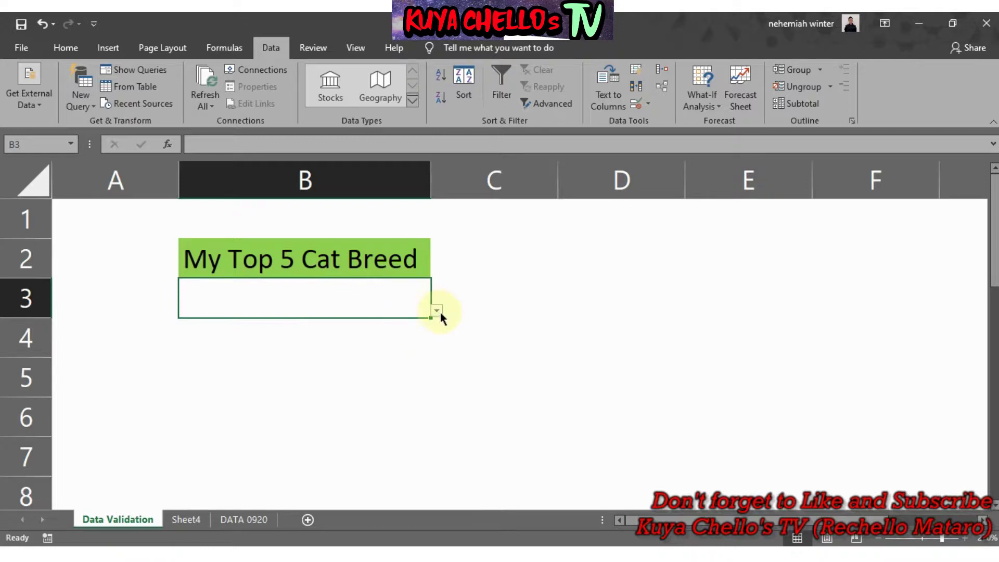
# - Open B3's dropdown to check that all five breeds are listed
pyautogui.click(436, 311)
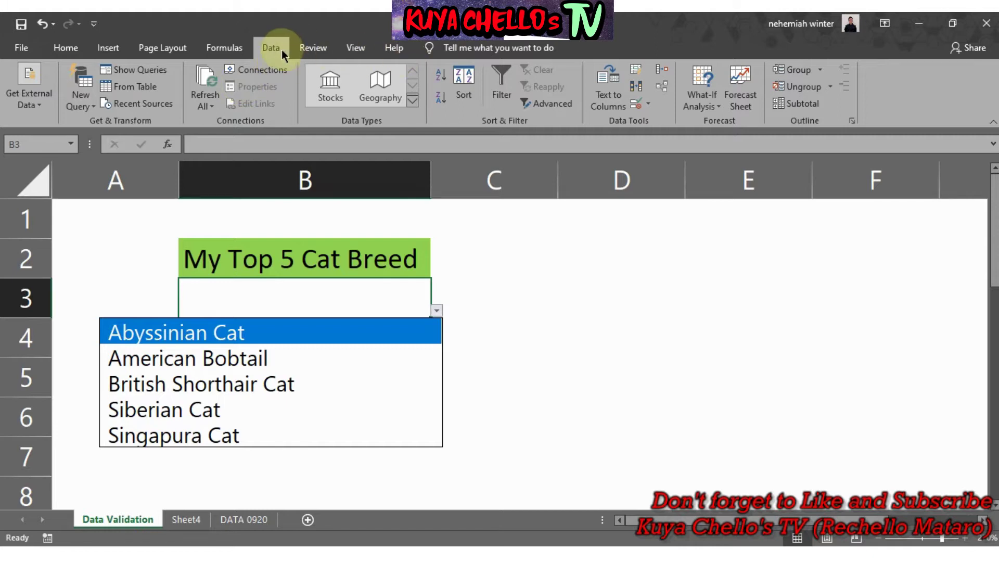
# - Close the breed list and reopen B3's Data Validation dialog
pyautogui.click(649, 104)
pyautogui.click(649, 104)
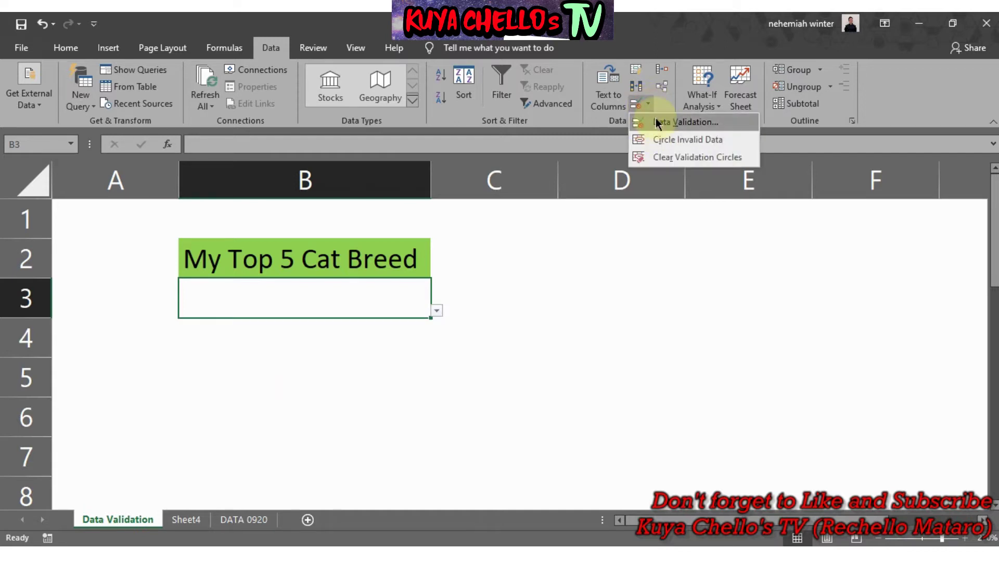
pyautogui.click(648, 106)
pyautogui.click(648, 106)
pyautogui.click(671, 122)
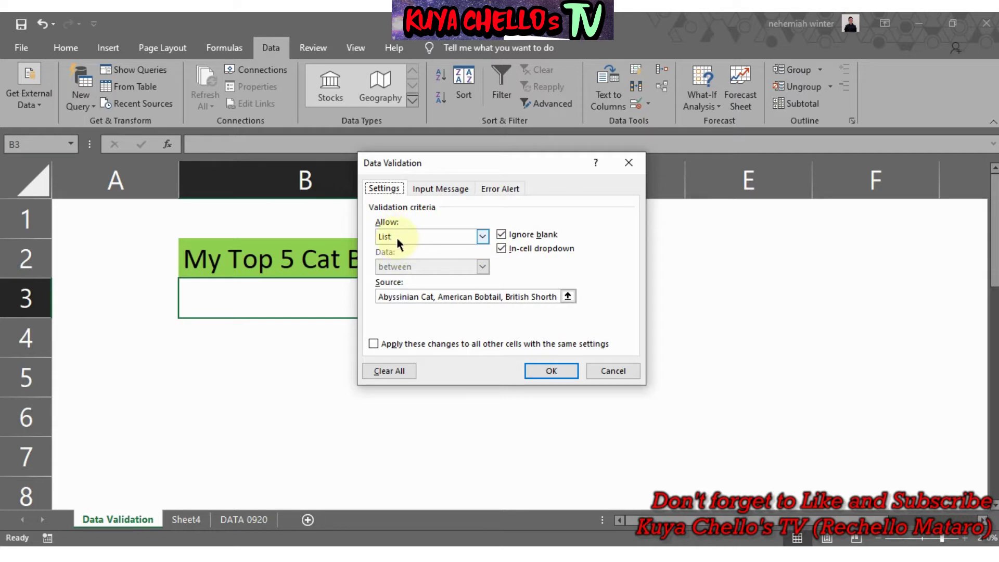
# - Review the breed Source list, cancel without changes, and deselect B3
pyautogui.click(452, 302)
pyautogui.click(613, 370)
pyautogui.click(484, 292)
pyautogui.click(501, 390)
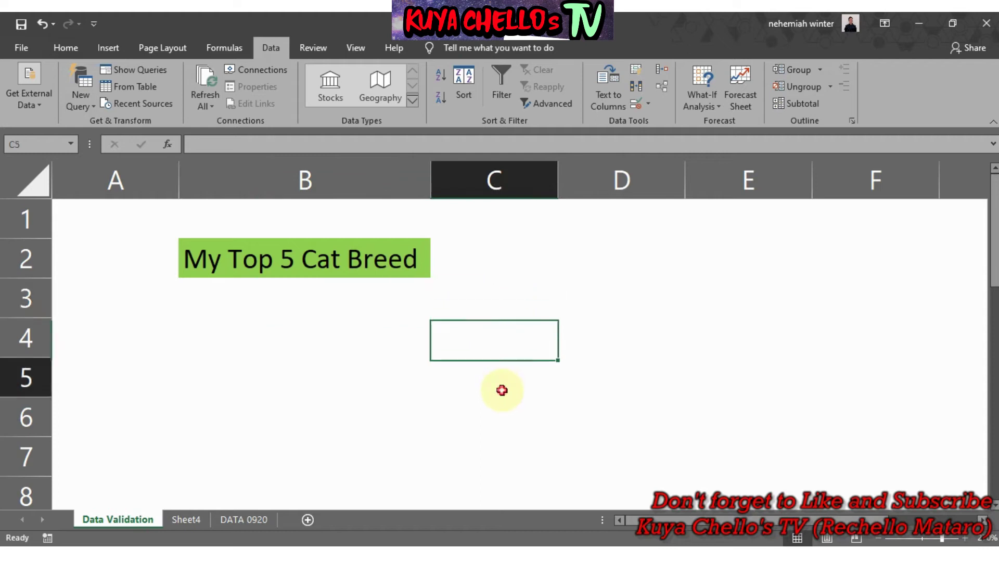
pyautogui.click(336, 305)
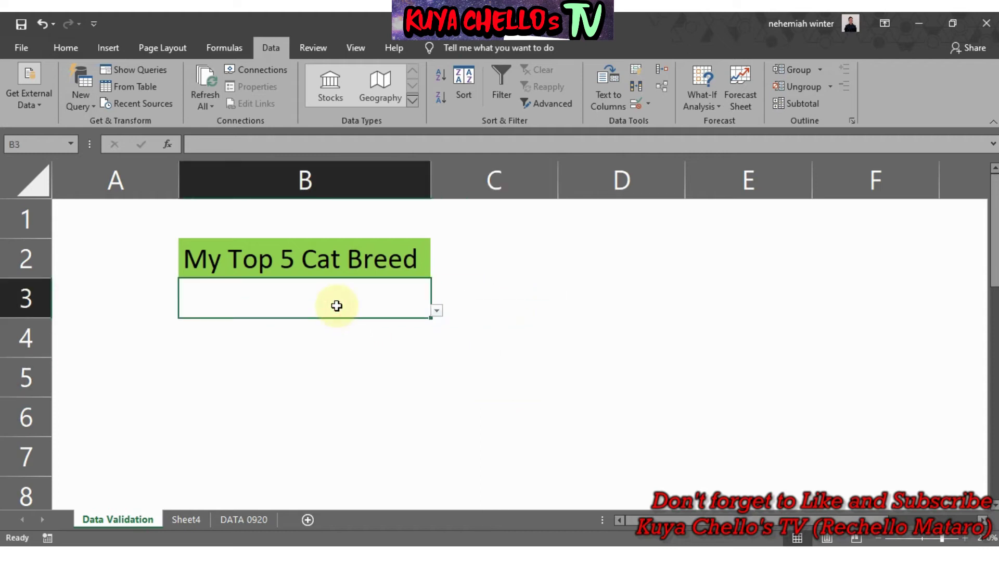